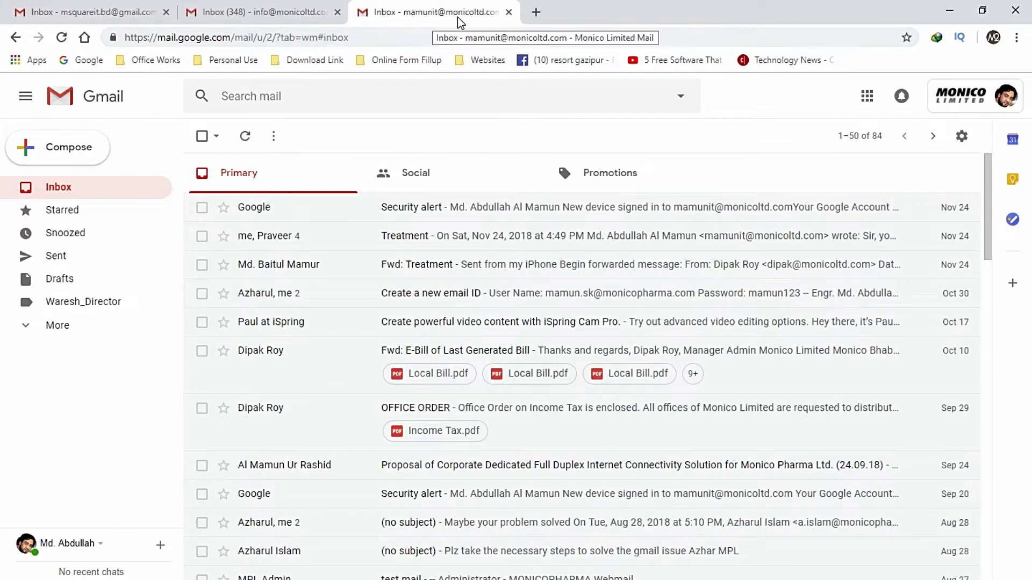
Step: Open the personal account's full Gmail settings at the Forwarding and POP/IMAP tab
{"action": "left_click", "coordinate": [95, 13]}
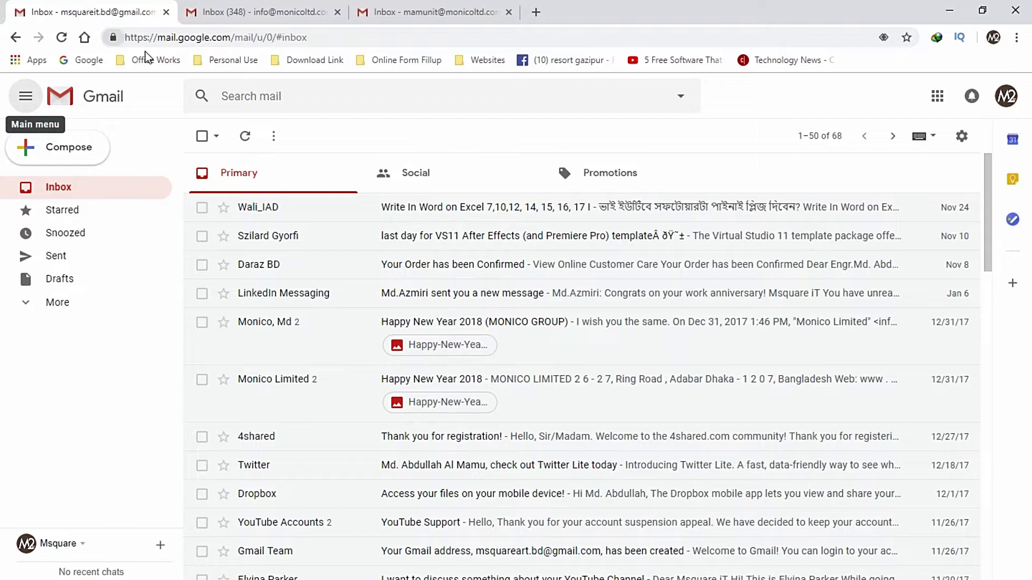
{"action": "left_click", "coordinate": [961, 137]}
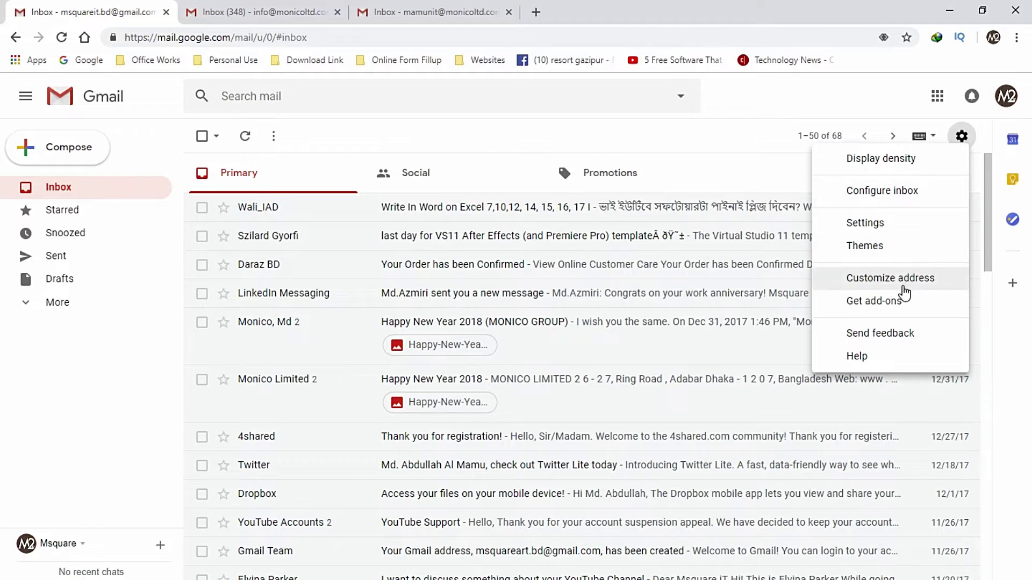
{"action": "left_click", "coordinate": [865, 223]}
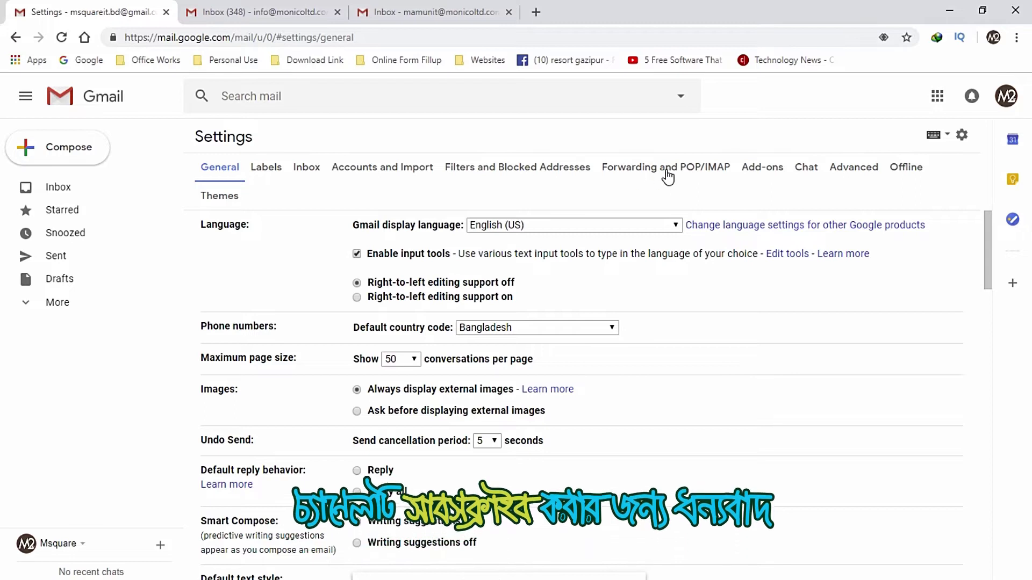
{"action": "left_click", "coordinate": [686, 172]}
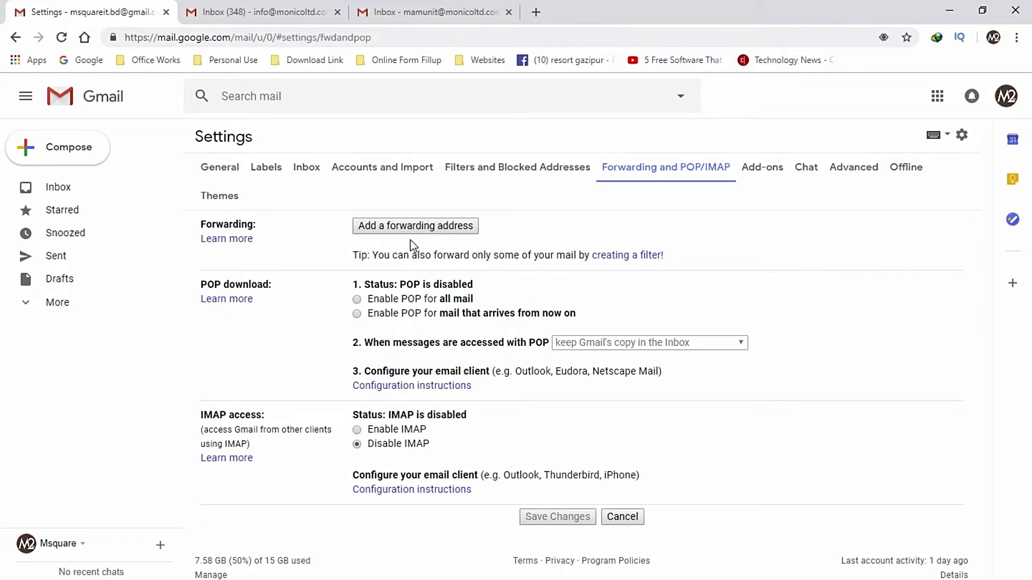
Step: Start adding a new forwarding address, then go to the company mailbox's inbox
{"action": "left_click", "coordinate": [404, 226]}
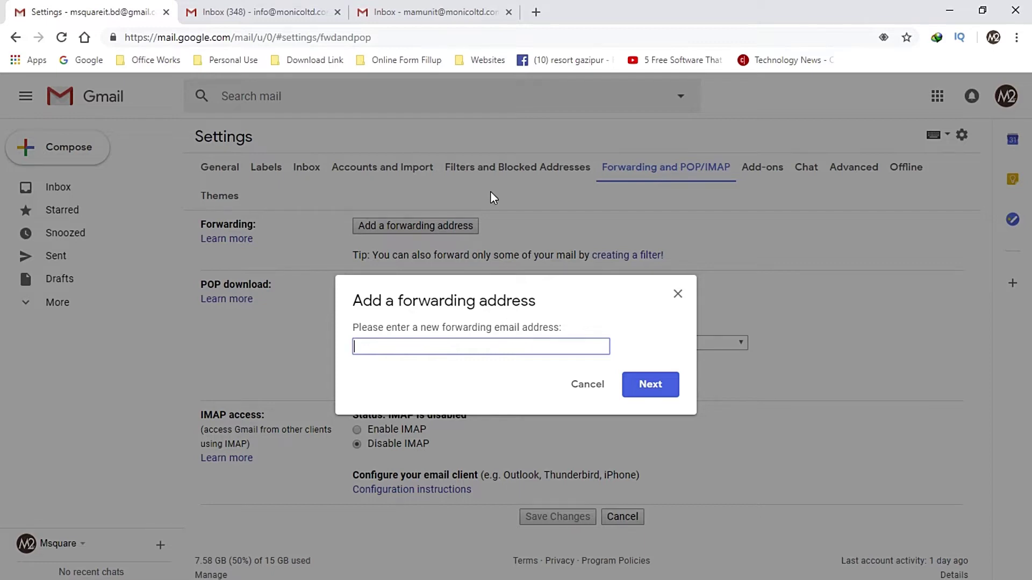
{"action": "left_click", "coordinate": [451, 13]}
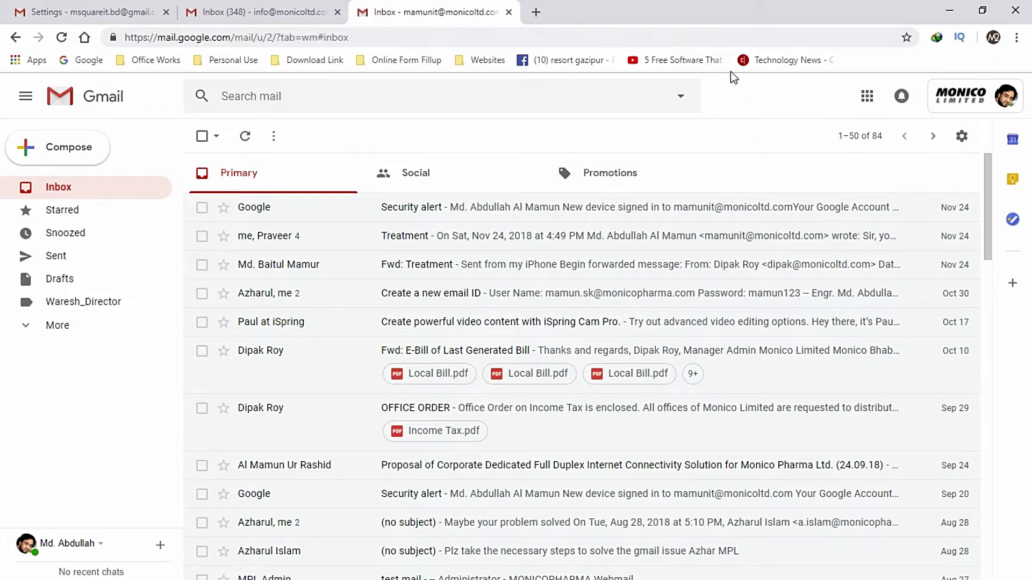
Step: Copy the company account's e-mail address from its profile details
{"action": "left_click", "coordinate": [997, 106]}
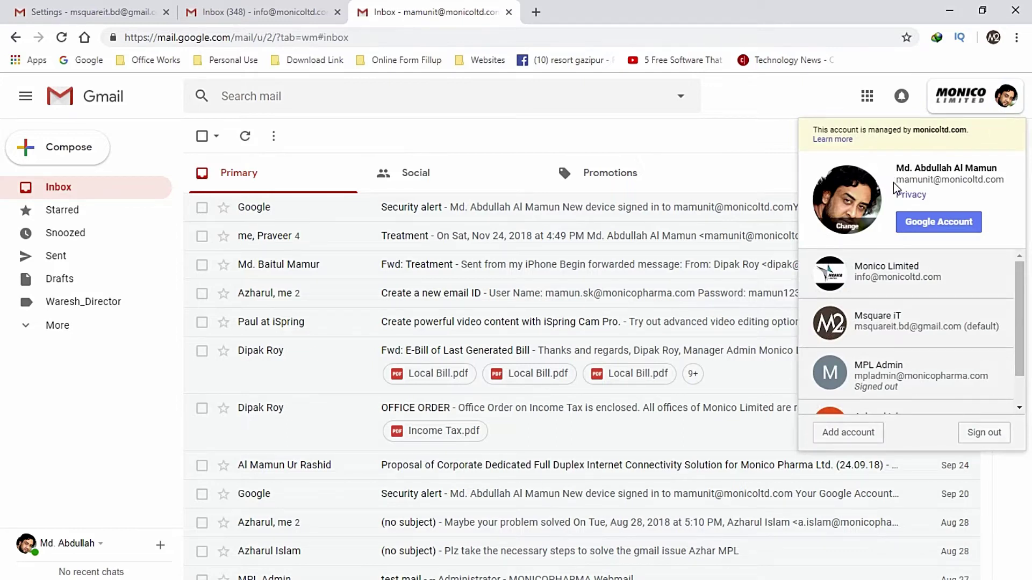
{"action": "left_click_drag", "start_coordinate": [895, 178], "coordinate": [955, 179]}
{"action": "left_click_drag", "start_coordinate": [1008, 199], "coordinate": [901, 182]}
{"action": "key", "text": "ctrl+c"}
{"action": "left_click", "coordinate": [990, 191]}
{"action": "right_click", "coordinate": [908, 181]}
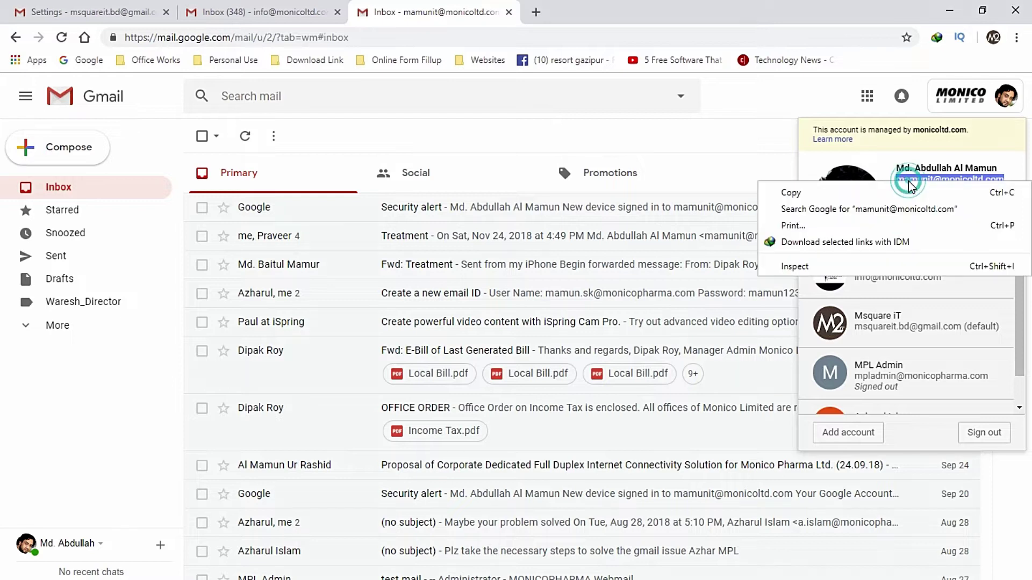
{"action": "left_click", "coordinate": [886, 195]}
Step: Paste the company address into the forwarding-address prompt and submit it
{"action": "left_click", "coordinate": [99, 12]}
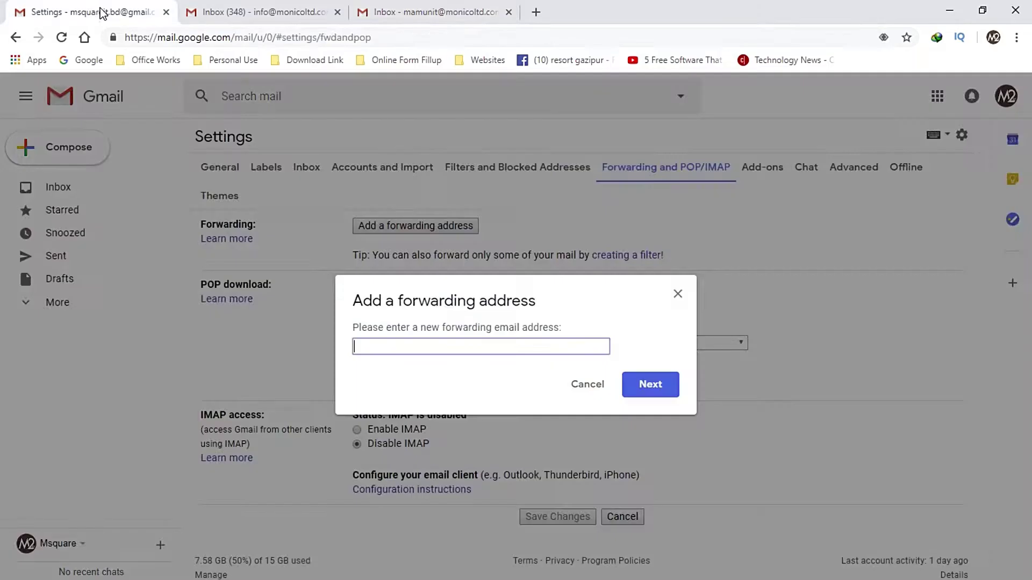
{"action": "right_click", "coordinate": [386, 346]}
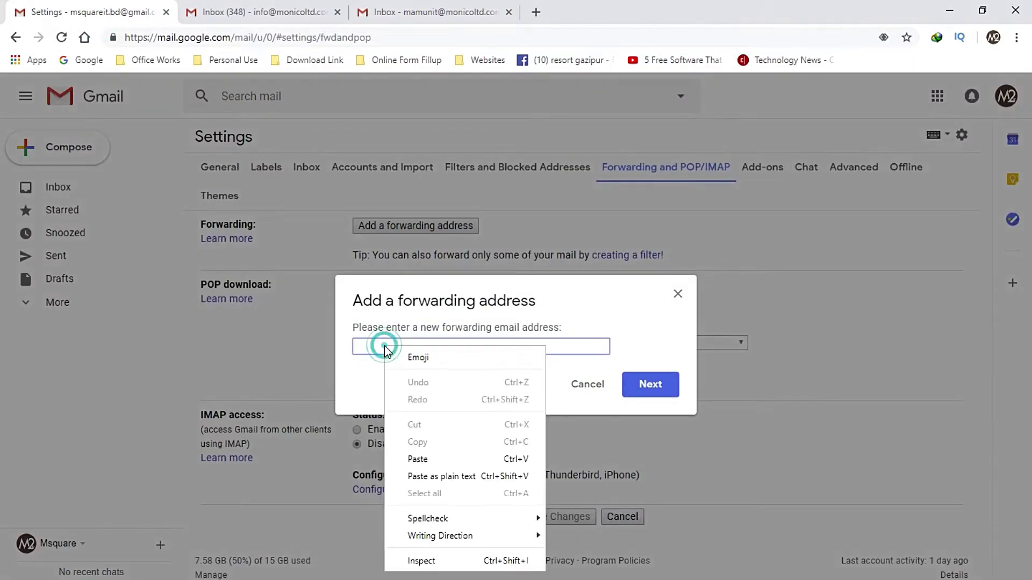
{"action": "left_click", "coordinate": [429, 461]}
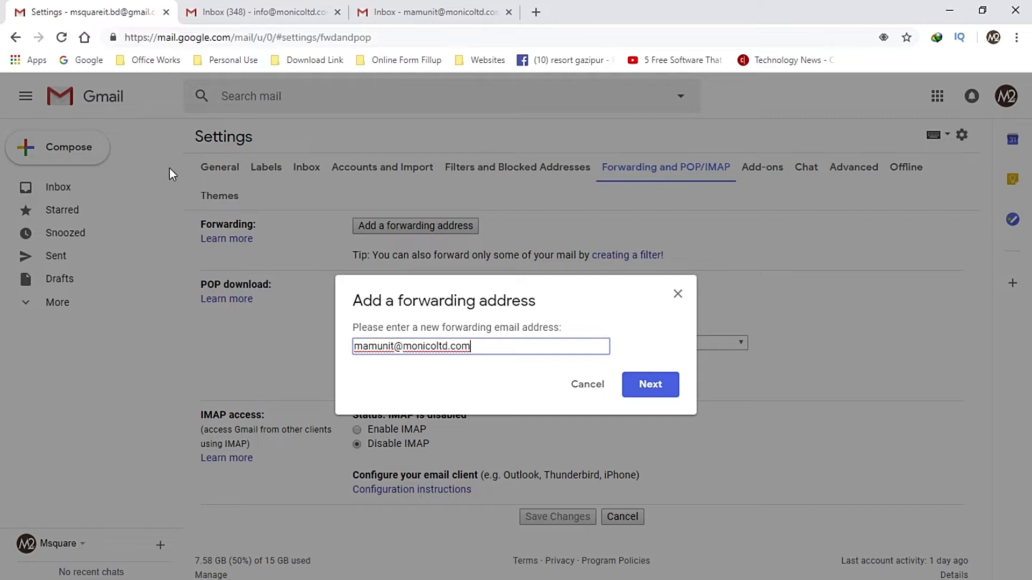
{"action": "left_click", "coordinate": [648, 391]}
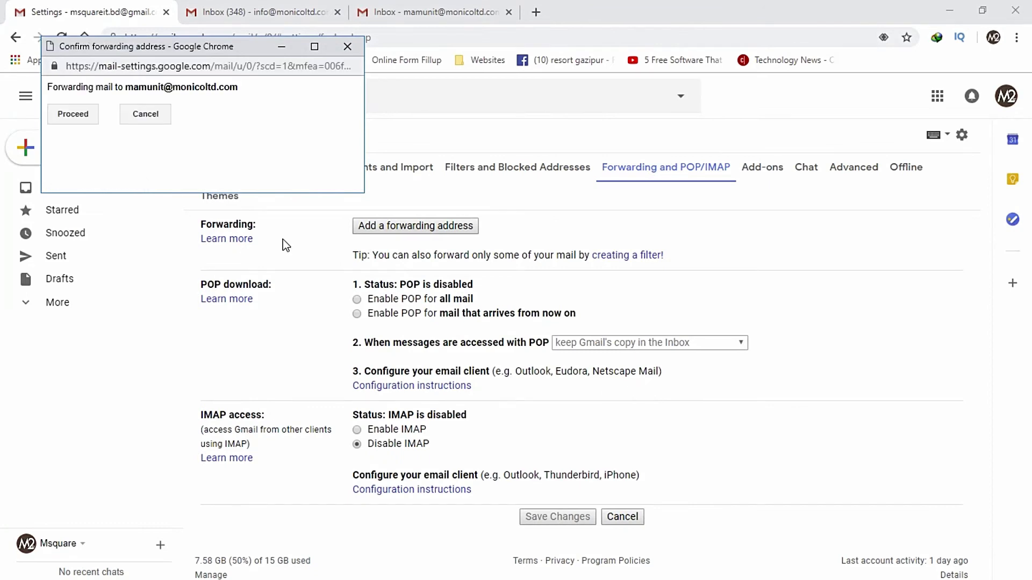
Step: Proceed with forwarding to the company address and check its inbox for the confirmation email
{"action": "left_click", "coordinate": [74, 115]}
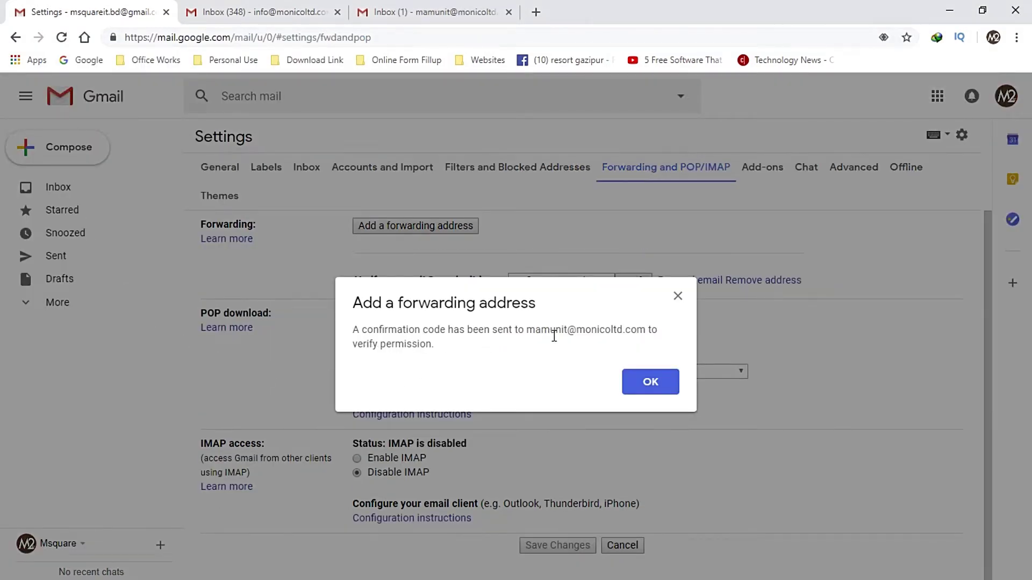
{"action": "left_click_drag", "start_coordinate": [526, 329], "coordinate": [623, 333]}
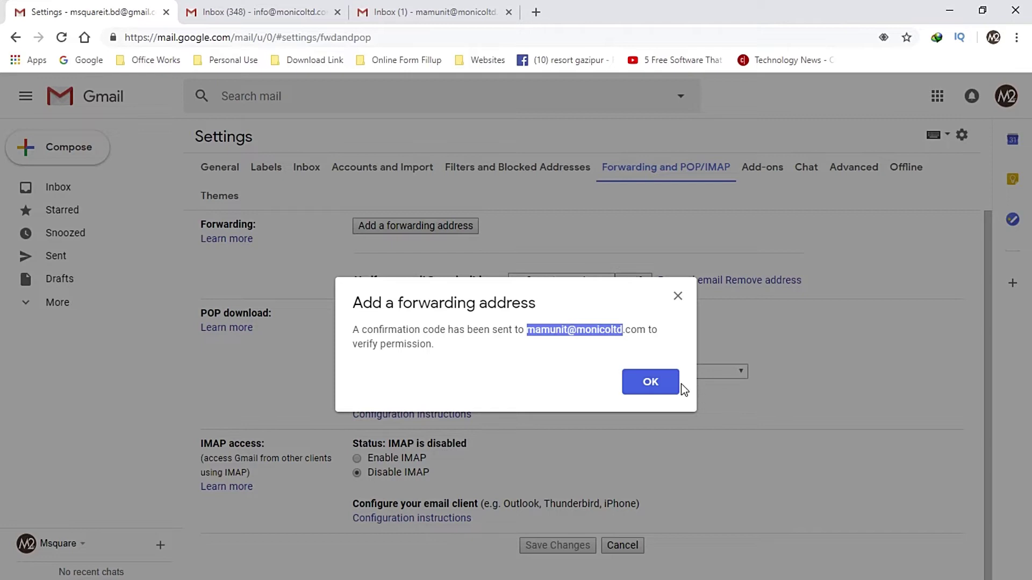
{"action": "left_click", "coordinate": [443, 12]}
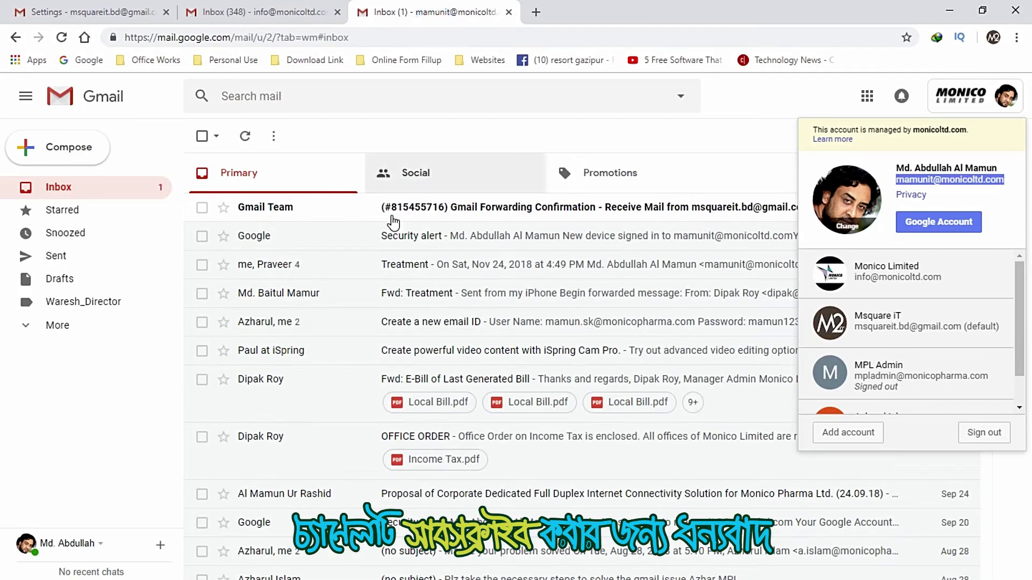
{"action": "left_click", "coordinate": [919, 111]}
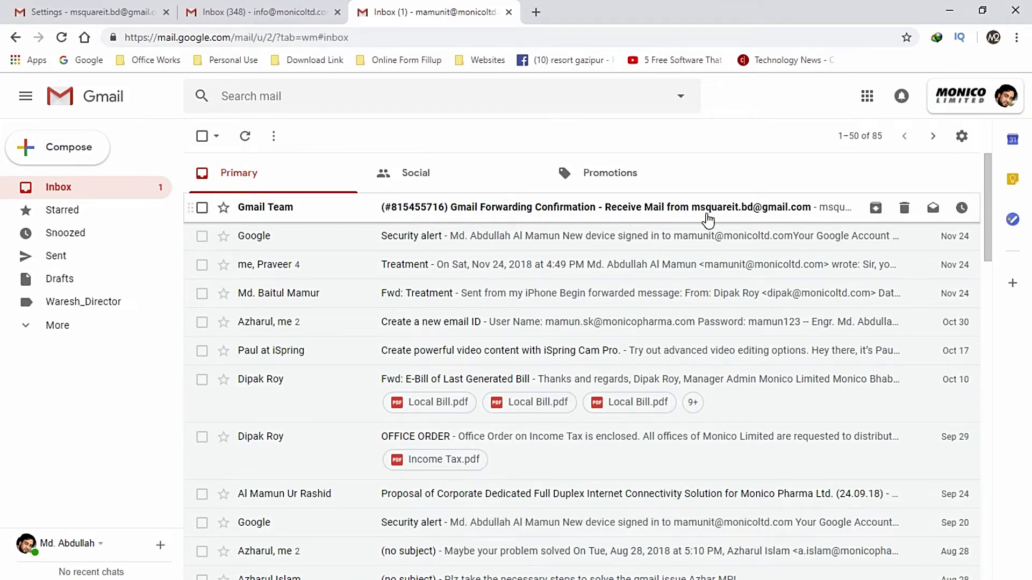
{"action": "left_click", "coordinate": [98, 14]}
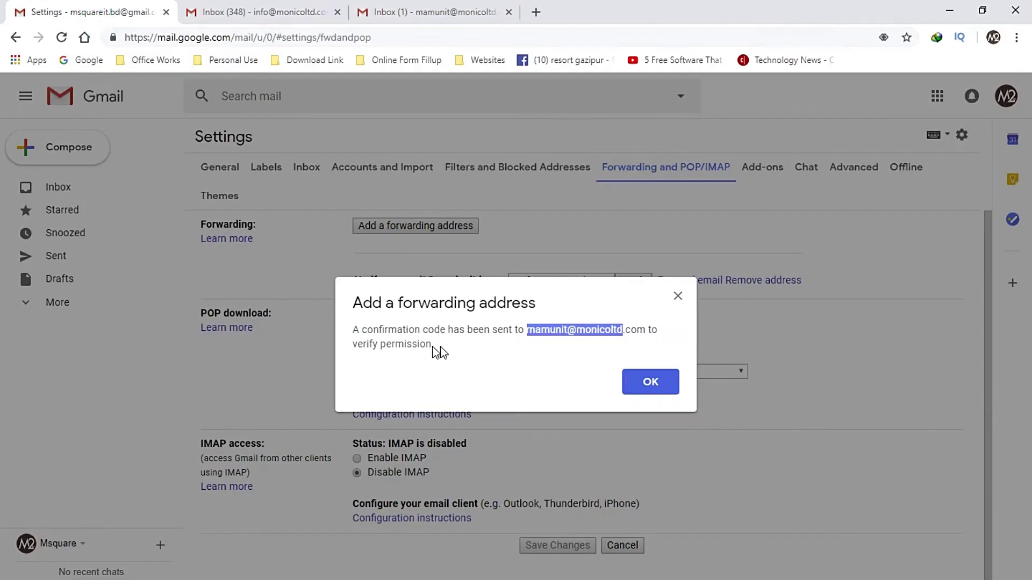
{"action": "left_click", "coordinate": [649, 384]}
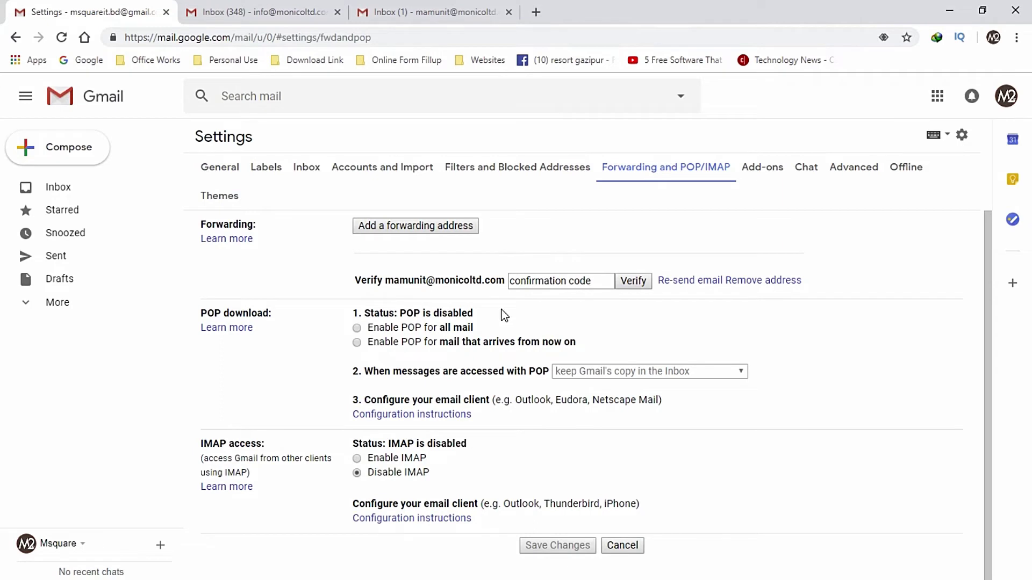
Step: Copy the confirmation code from the Gmail Forwarding Confirmation email
{"action": "left_click", "coordinate": [428, 14]}
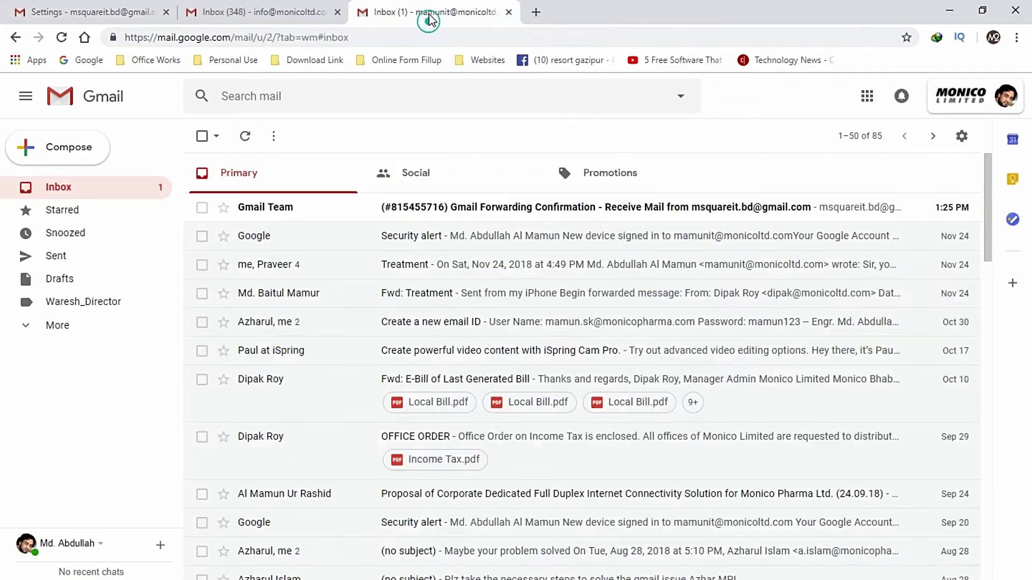
{"action": "left_click", "coordinate": [461, 208]}
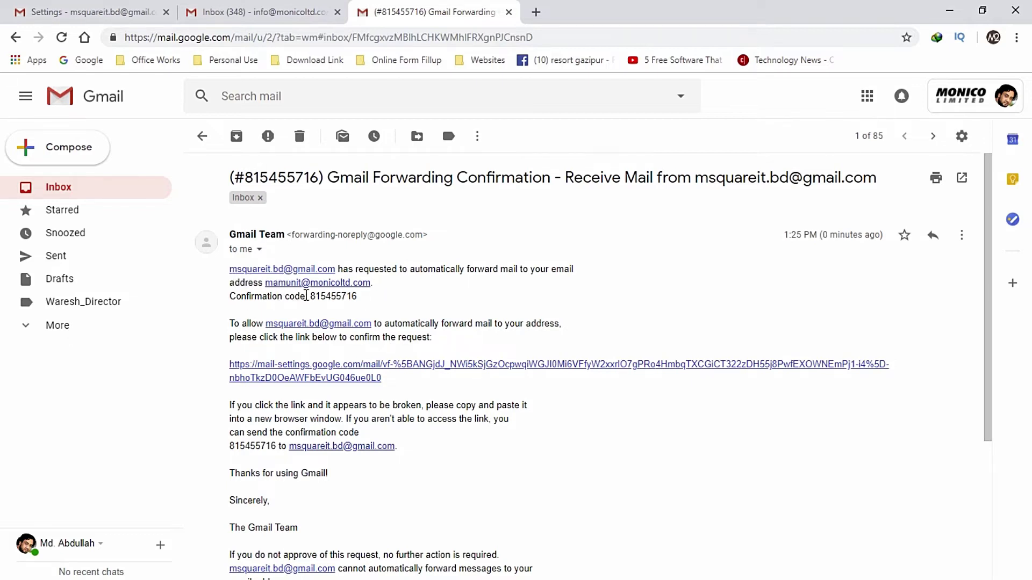
{"action": "left_click", "coordinate": [89, 12]}
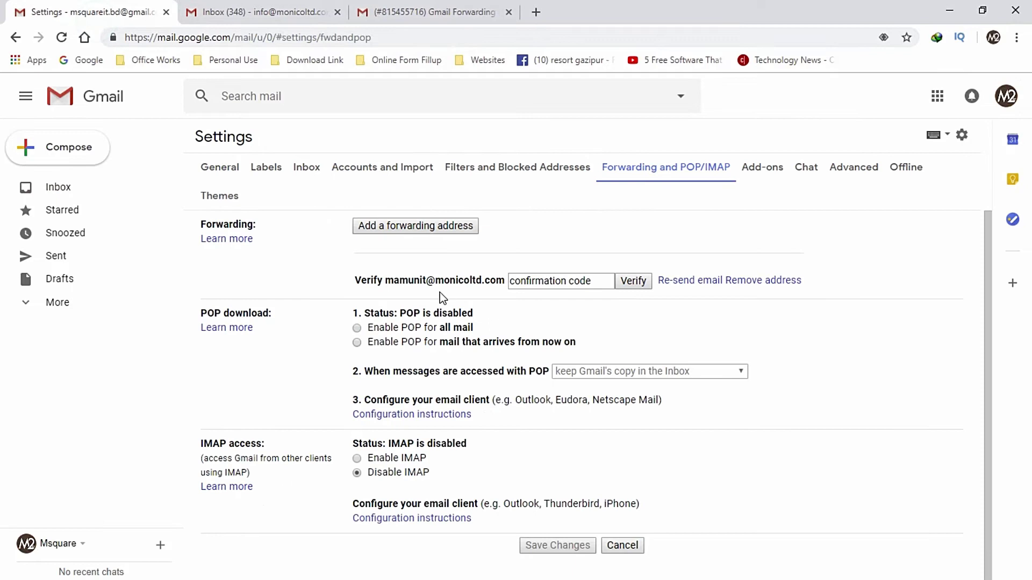
{"action": "left_click", "coordinate": [407, 12]}
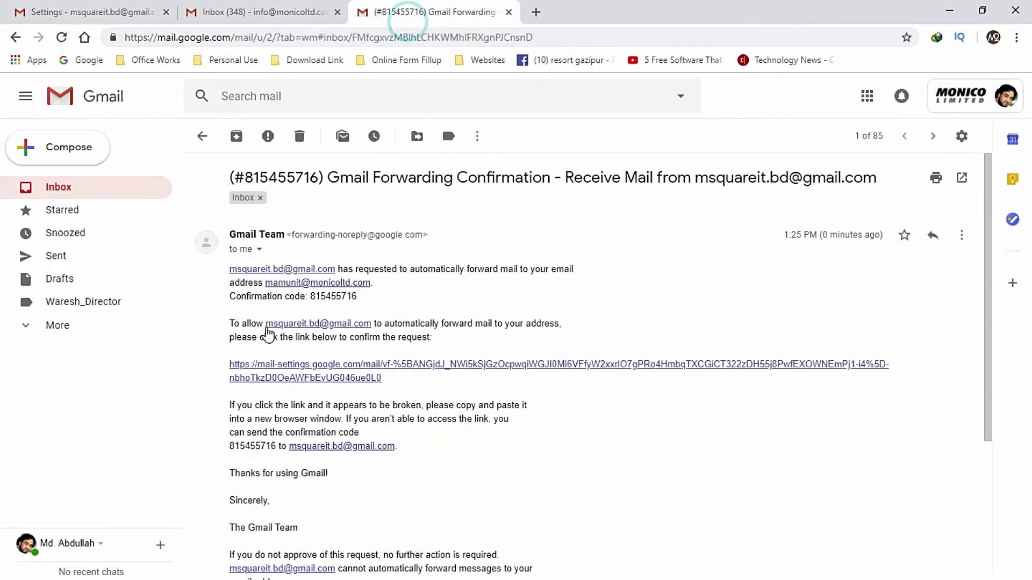
{"action": "left_click_drag", "start_coordinate": [311, 296], "coordinate": [357, 297]}
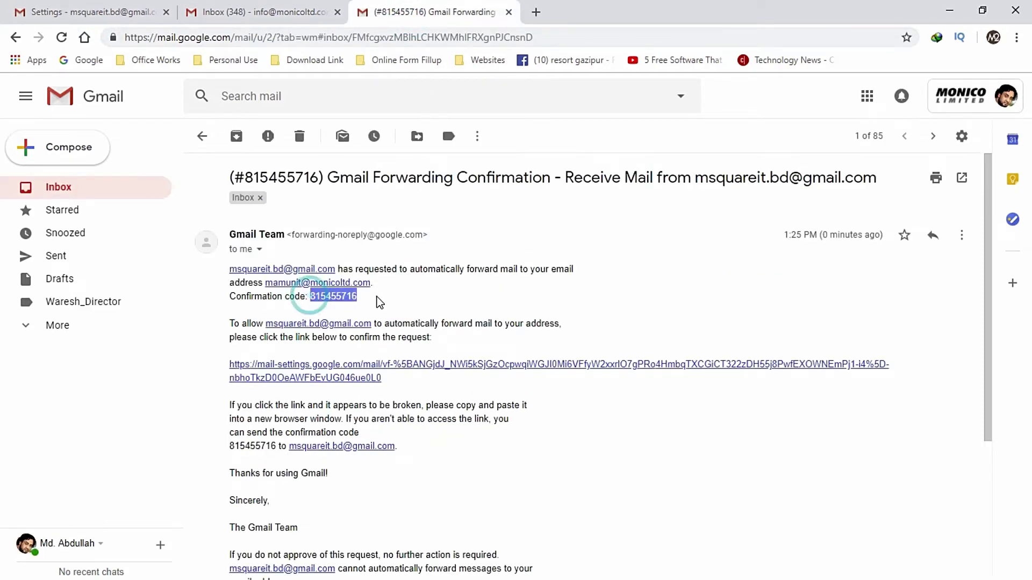
{"action": "right_click", "coordinate": [327, 296]}
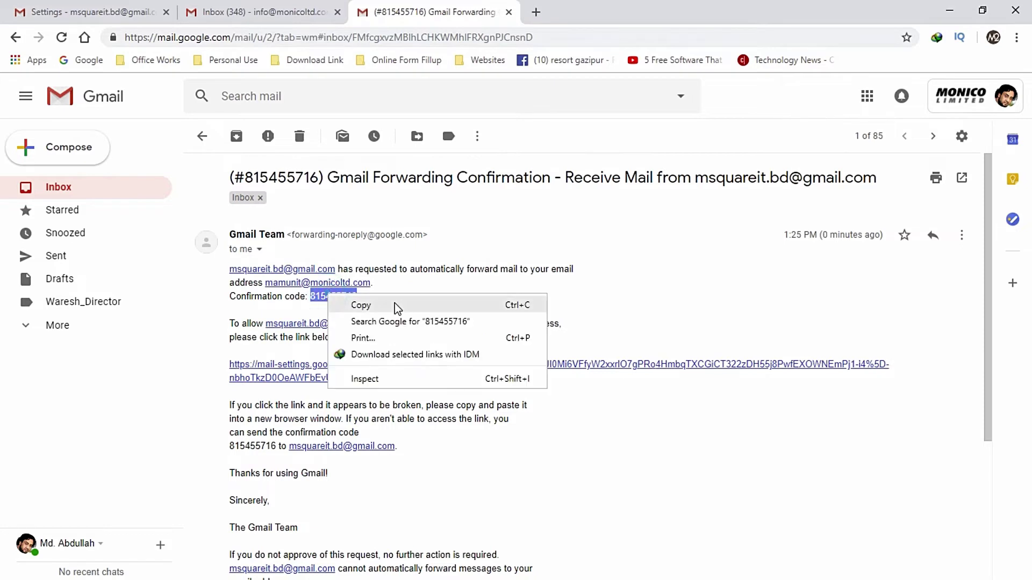
{"action": "left_click", "coordinate": [394, 305]}
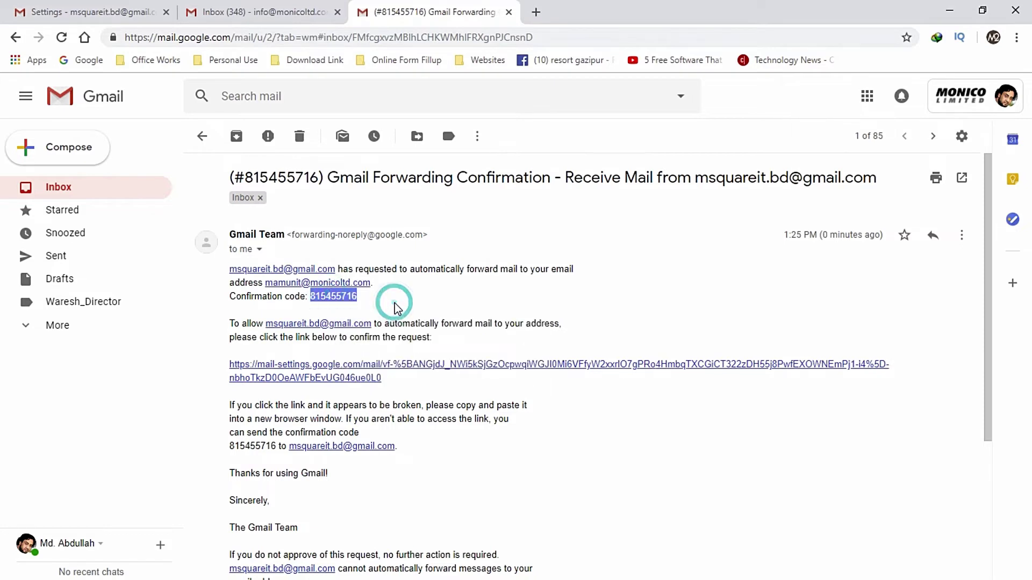
Step: Paste the code into settings, verify it, and choose forwarding a copy of incoming mail
{"action": "left_click", "coordinate": [104, 12]}
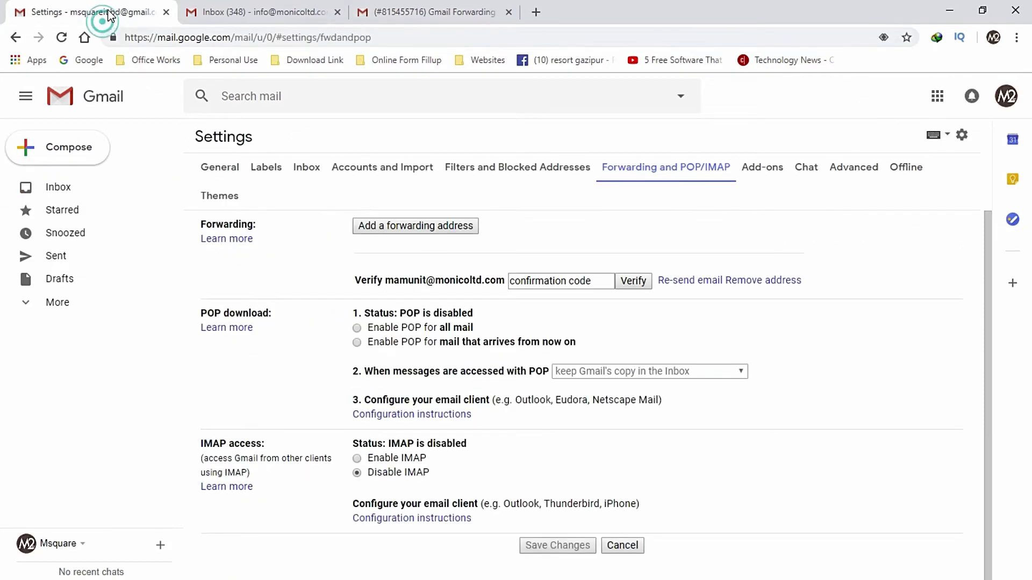
{"action": "left_click", "coordinate": [548, 280]}
{"action": "right_click", "coordinate": [540, 281]}
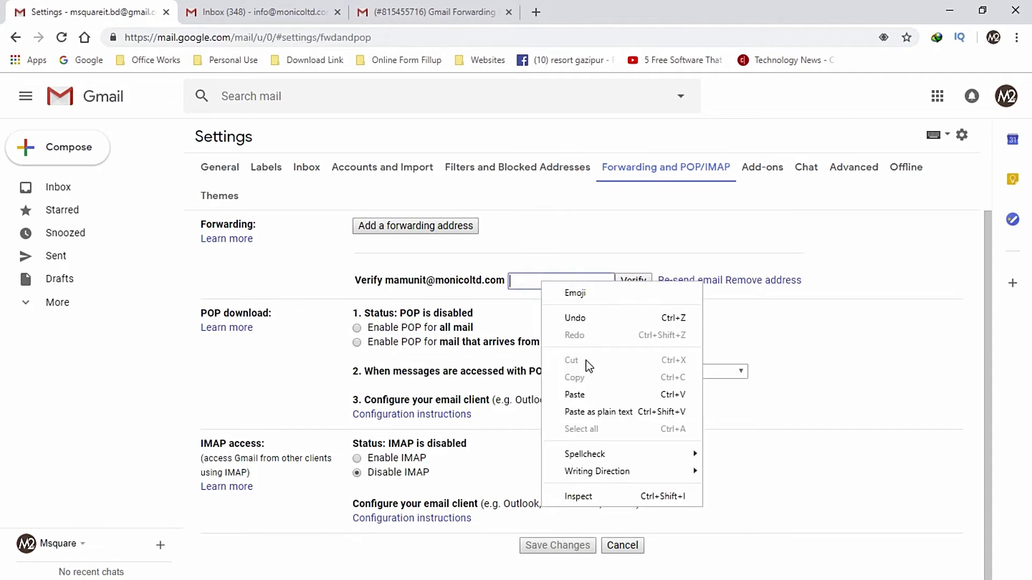
{"action": "left_click", "coordinate": [582, 396]}
{"action": "left_click", "coordinate": [638, 280]}
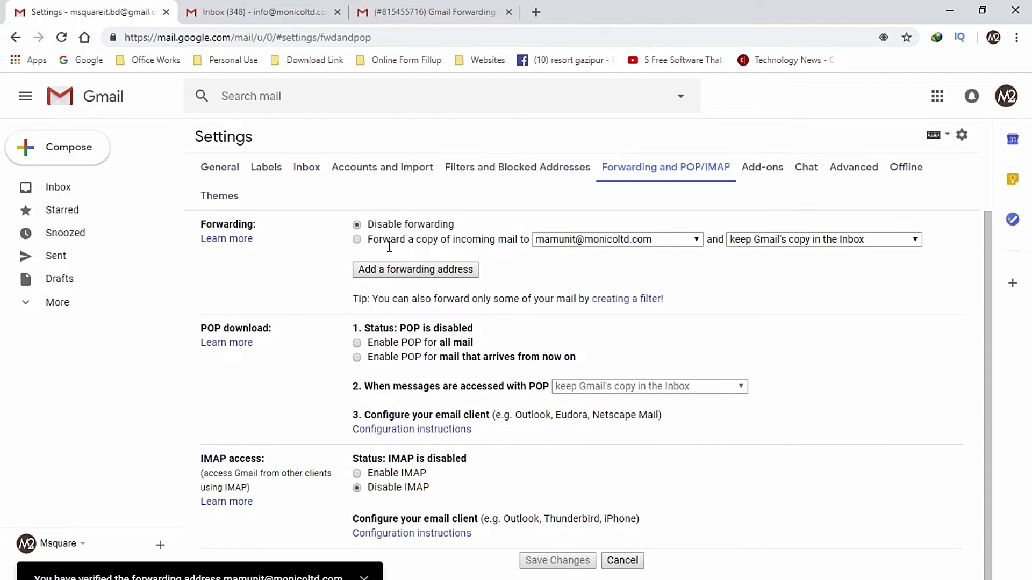
{"action": "left_click", "coordinate": [356, 240]}
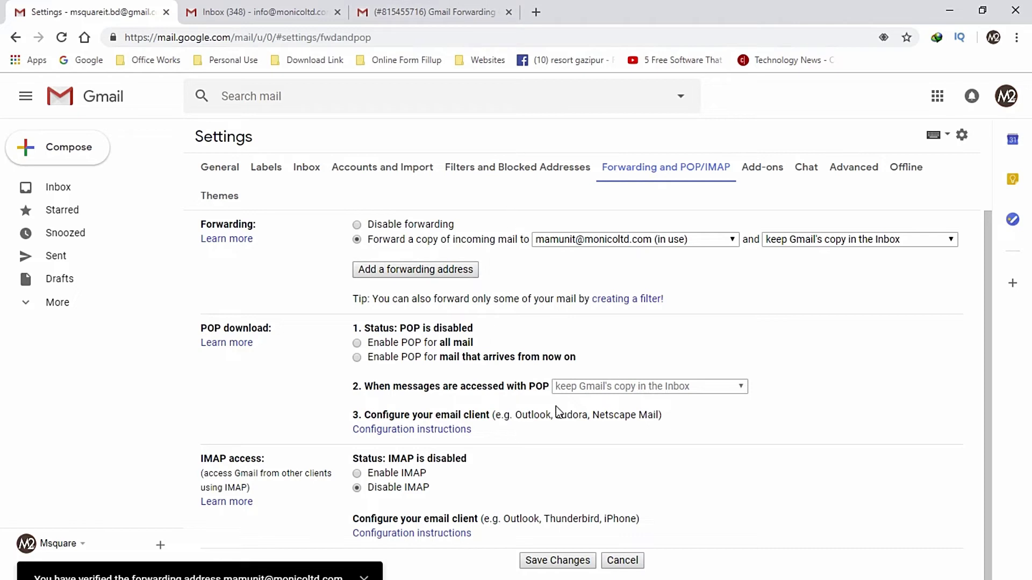
Step: Save forwarding to the company mailbox, keeping Gmail's copy in the Inbox
{"action": "left_click", "coordinate": [557, 561]}
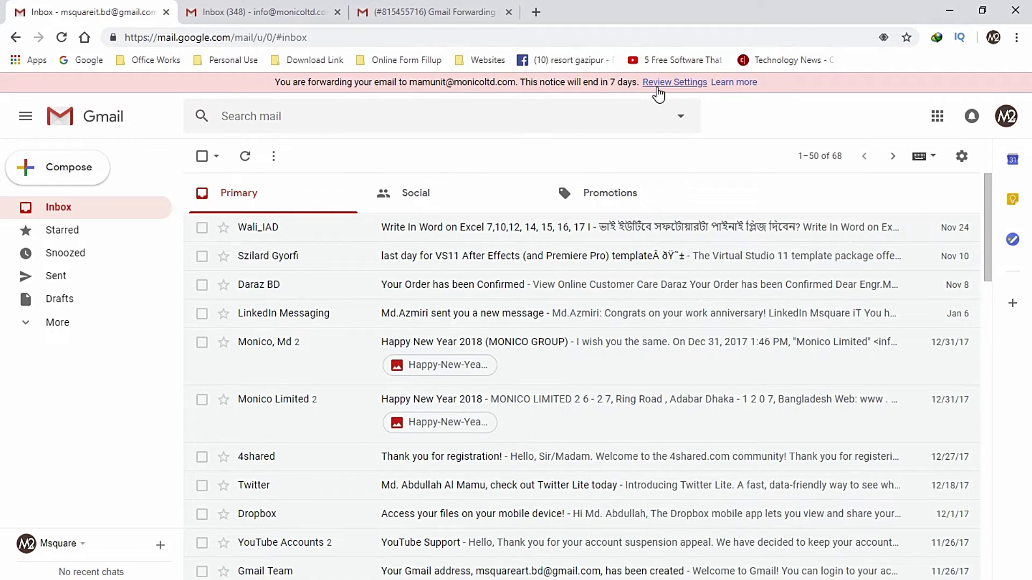
Step: Confirm the forwarding request via the emailed link and close the Confirmation Success page
{"action": "left_click", "coordinate": [457, 8]}
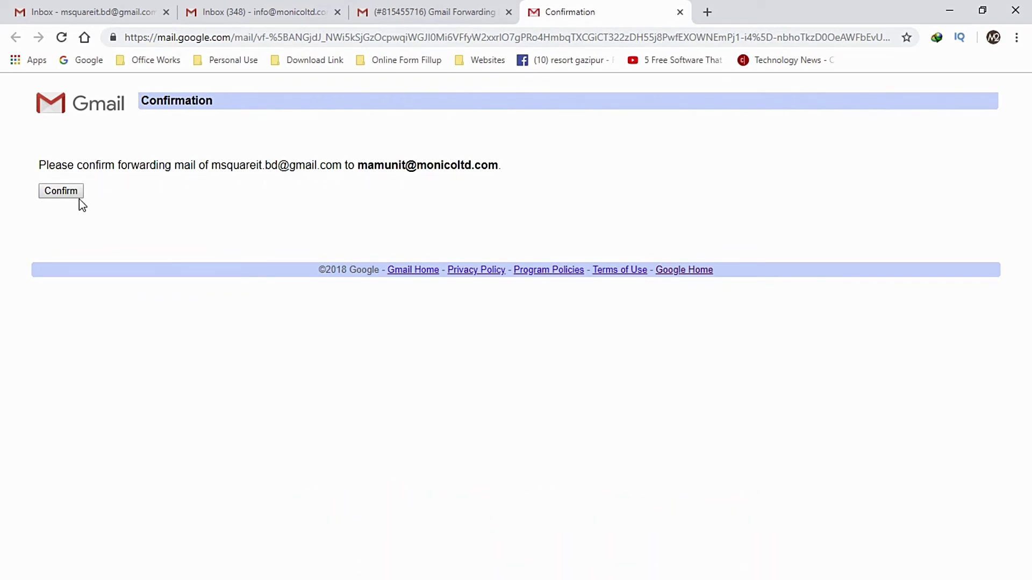
{"action": "left_click", "coordinate": [62, 191]}
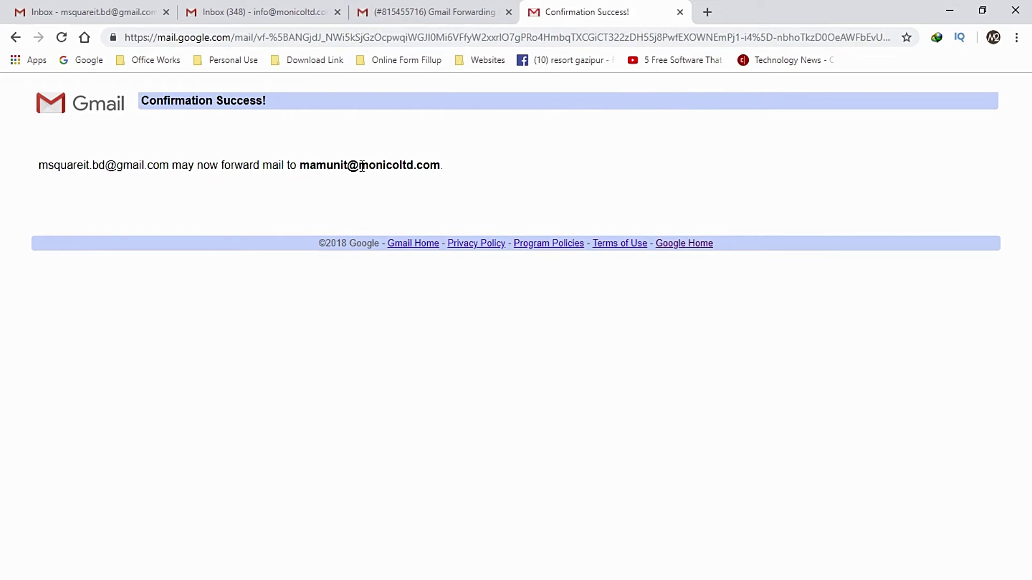
{"action": "left_click_drag", "start_coordinate": [303, 162], "coordinate": [379, 181]}
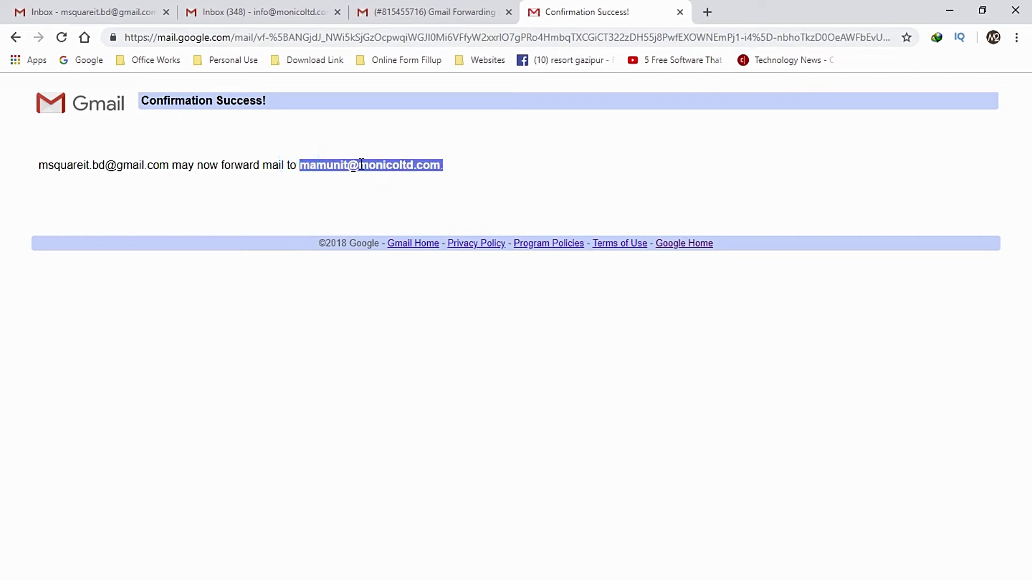
{"action": "left_click", "coordinate": [508, 161]}
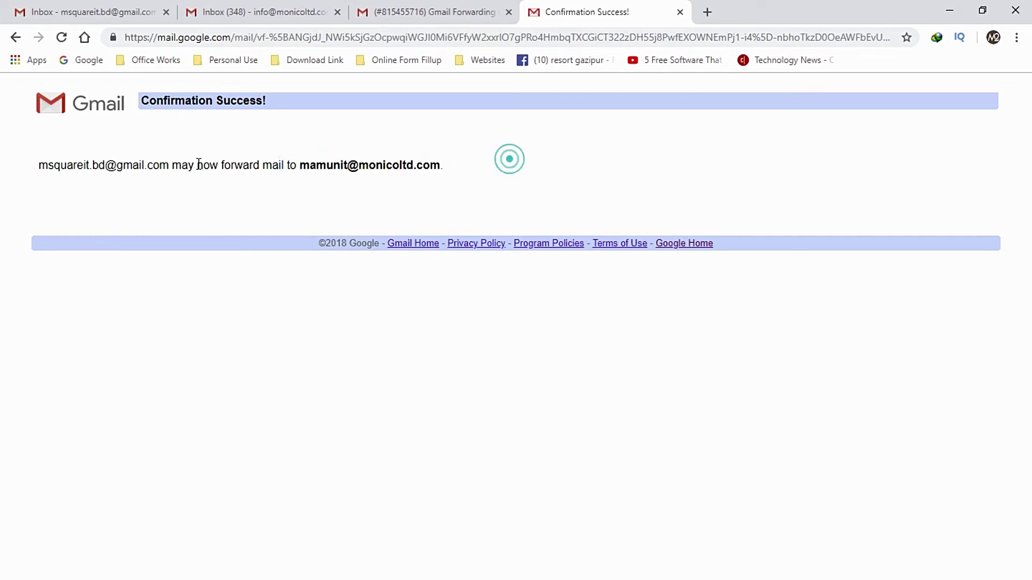
{"action": "left_click", "coordinate": [680, 12]}
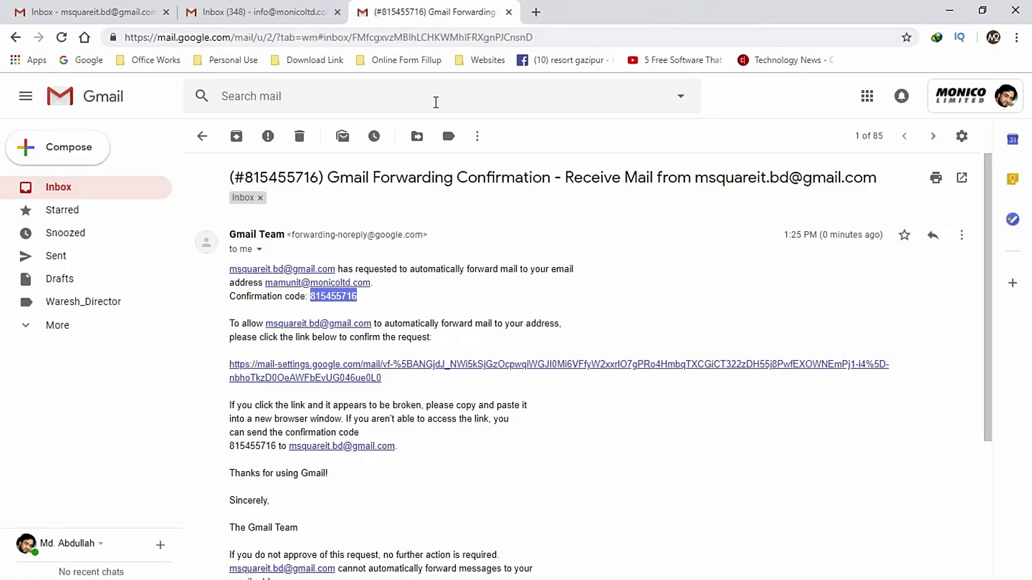
Step: Reload the personal inbox to see the forwarding notice, then go to the company info inbox
{"action": "left_click", "coordinate": [62, 191]}
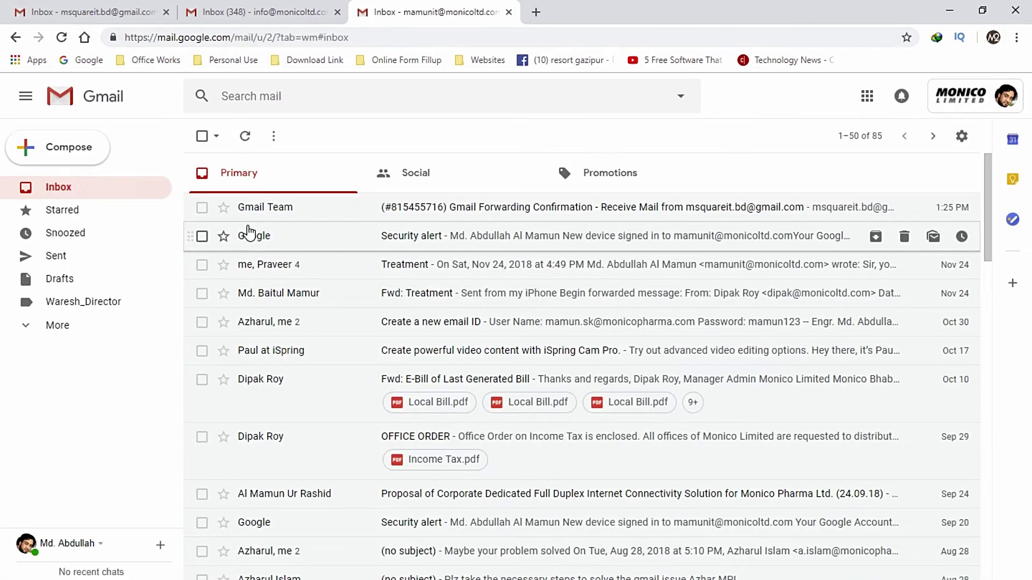
{"action": "left_click", "coordinate": [102, 12]}
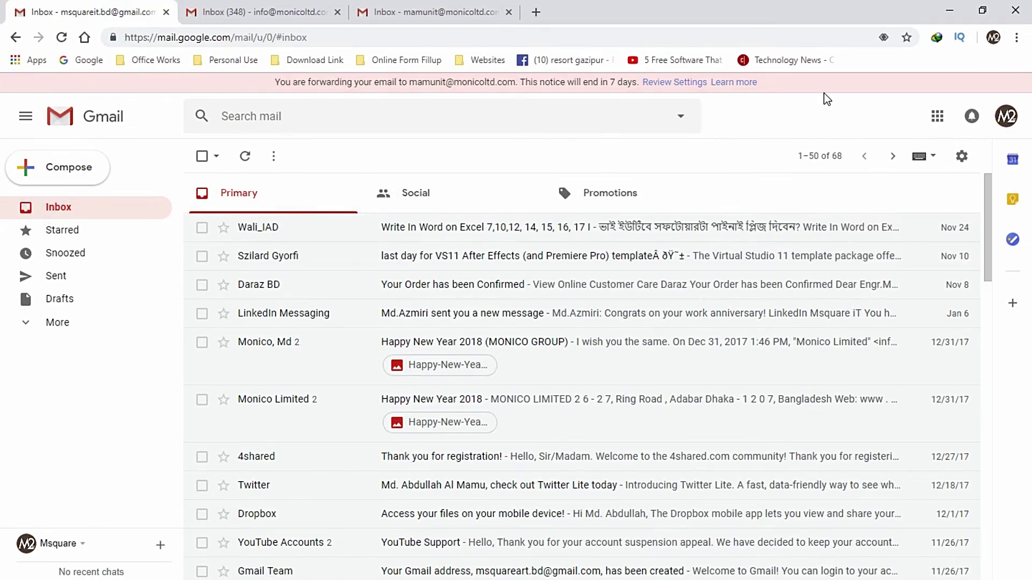
{"action": "left_click", "coordinate": [336, 38]}
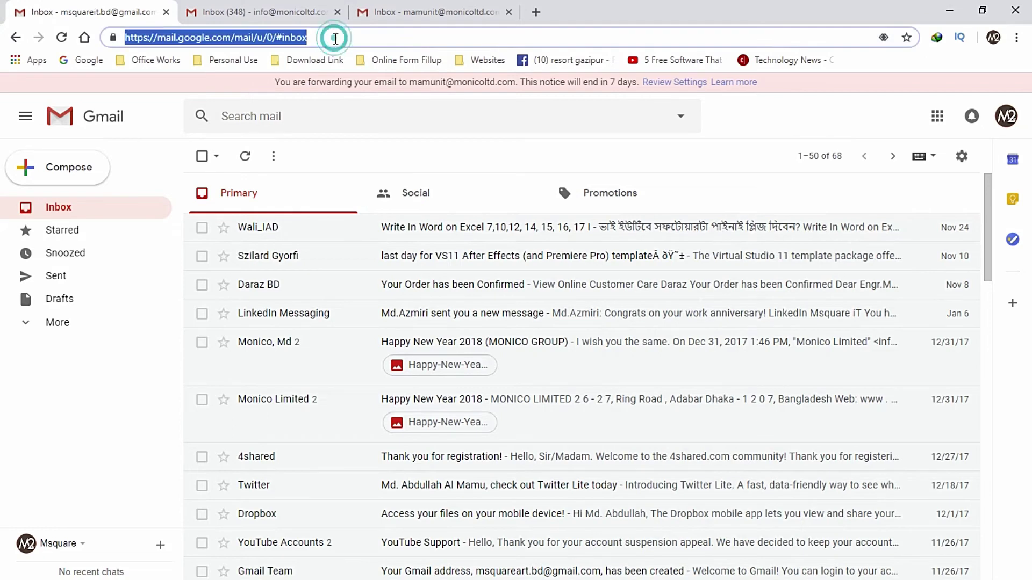
{"action": "key", "text": "Return"}
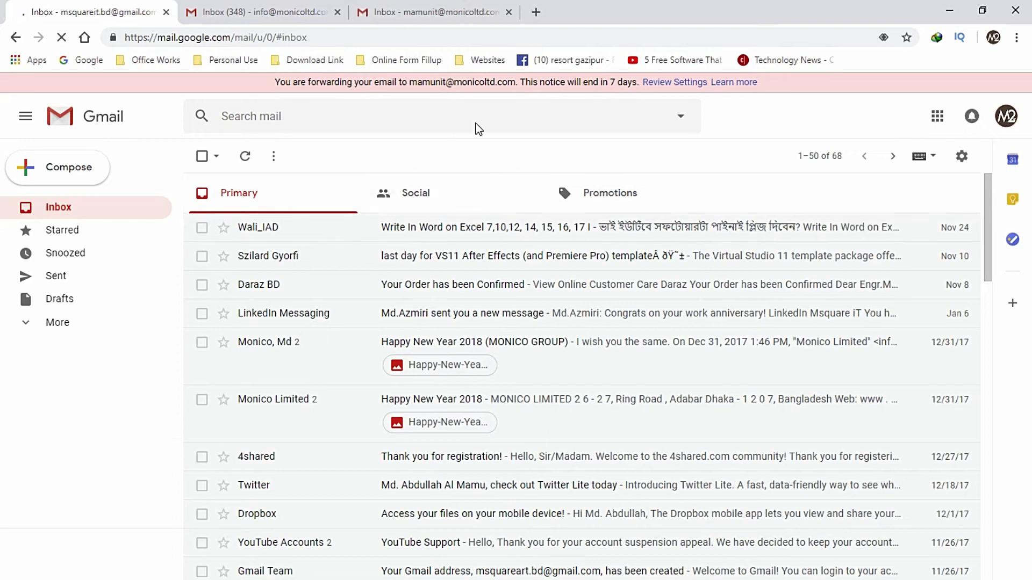
{"action": "left_click", "coordinate": [427, 16]}
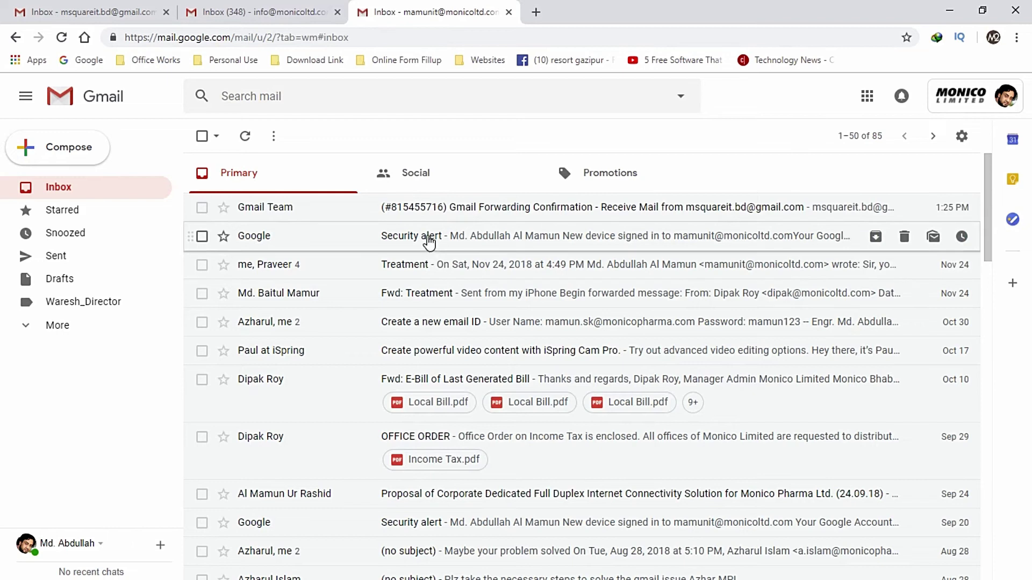
{"action": "left_click", "coordinate": [124, 15]}
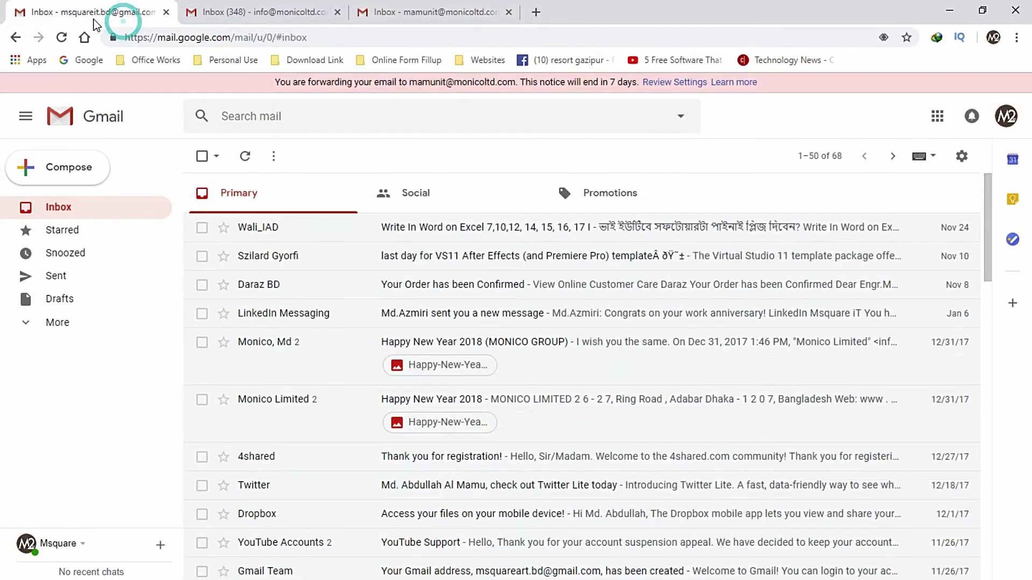
{"action": "left_click", "coordinate": [264, 16]}
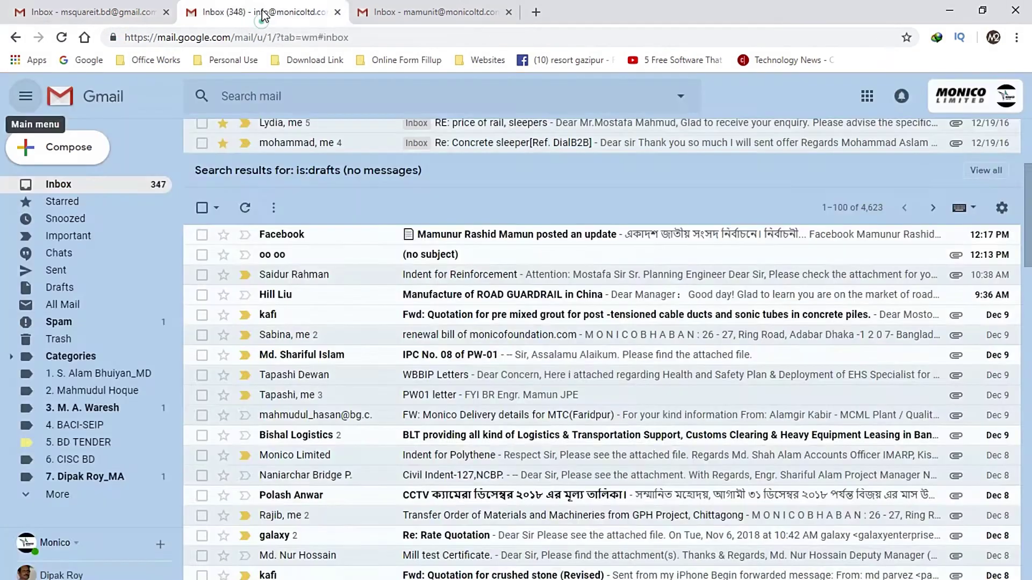
Step: Send a 'Test mail forwarding' email with a short body to the personal Gmail address
{"action": "left_click", "coordinate": [59, 148]}
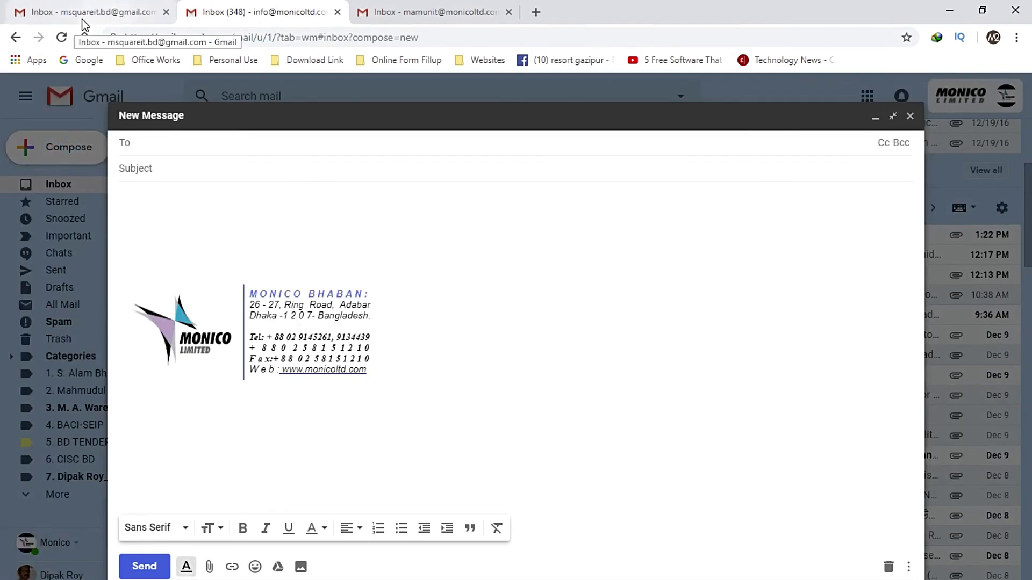
{"action": "type", "text": "m"}
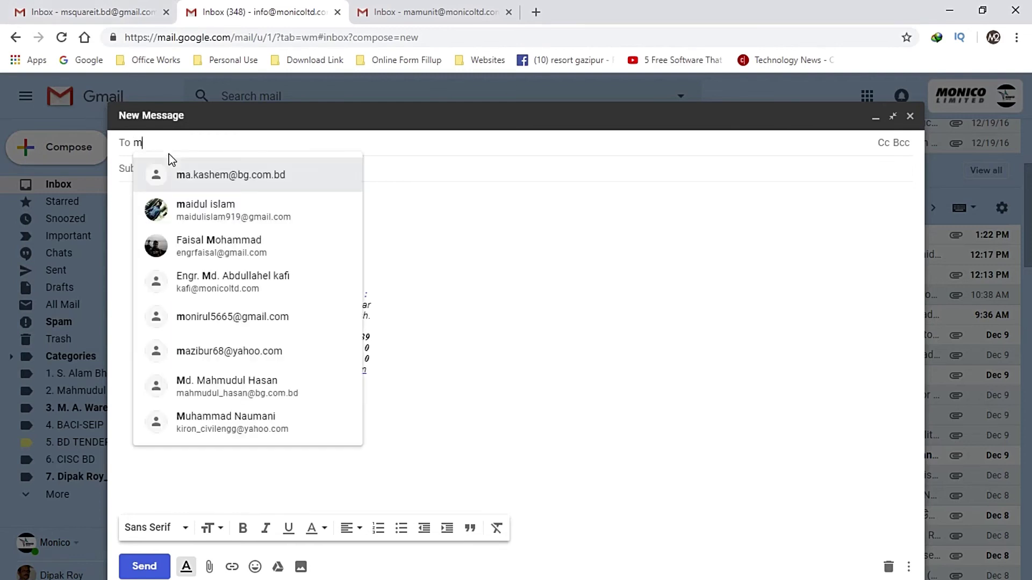
{"action": "type", "text": "square"}
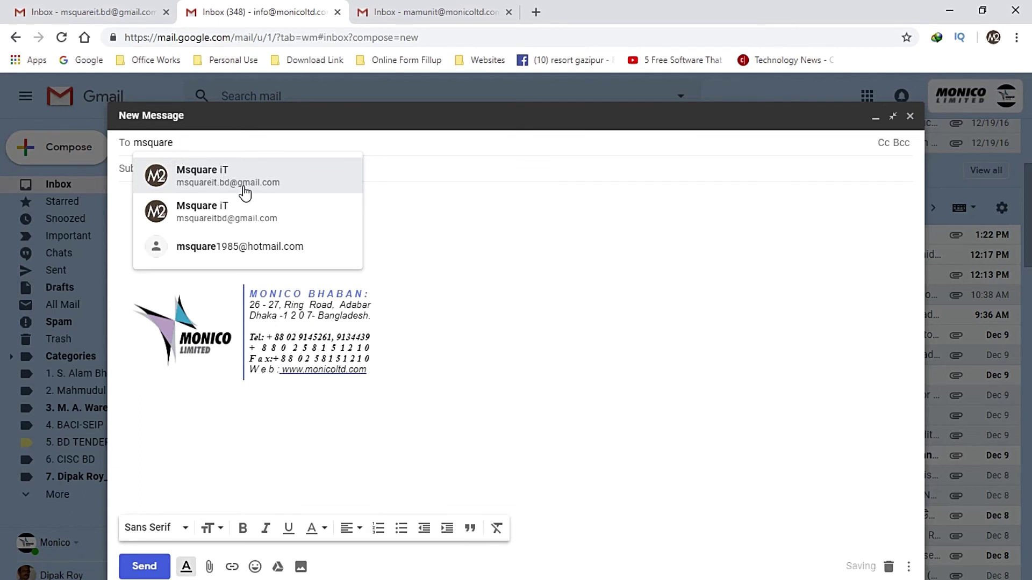
{"action": "left_click", "coordinate": [245, 184]}
{"action": "left_click", "coordinate": [173, 170]}
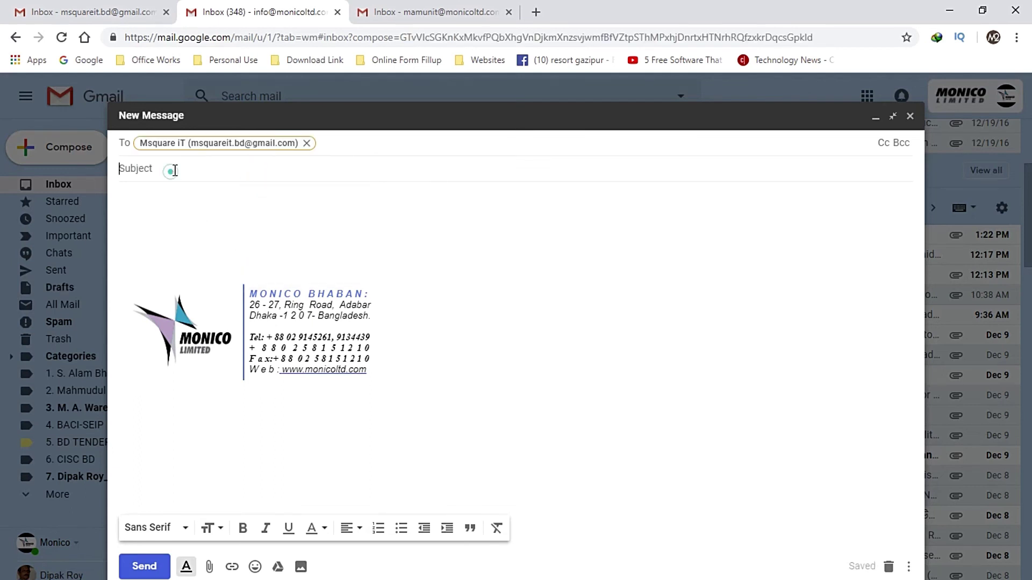
{"action": "type", "text": "Tes"}
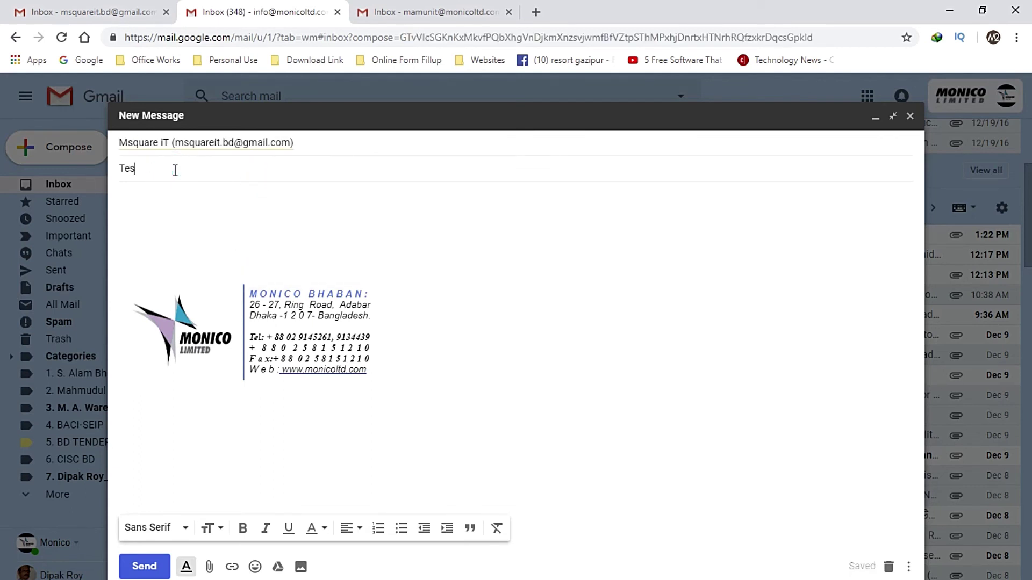
{"action": "type", "text": "t mail forwarding"}
{"action": "left_click", "coordinate": [173, 205]}
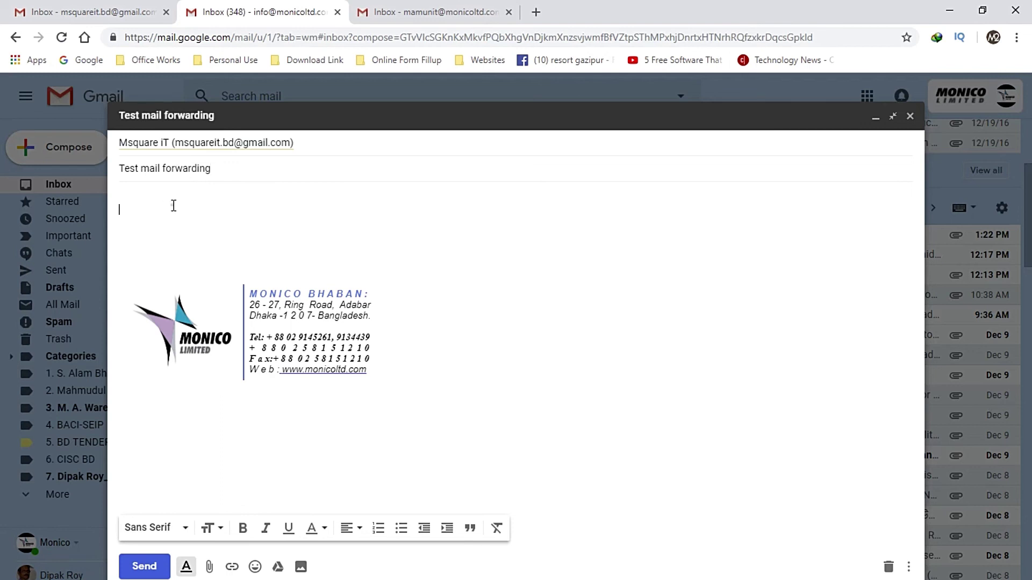
{"action": "type", "text": "This Mamun"}
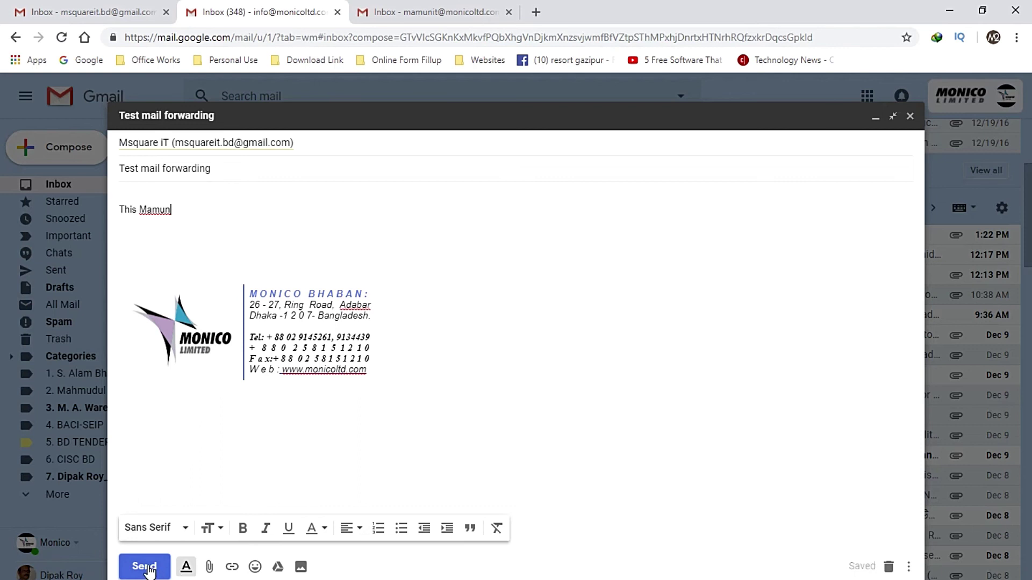
{"action": "left_click", "coordinate": [145, 566]}
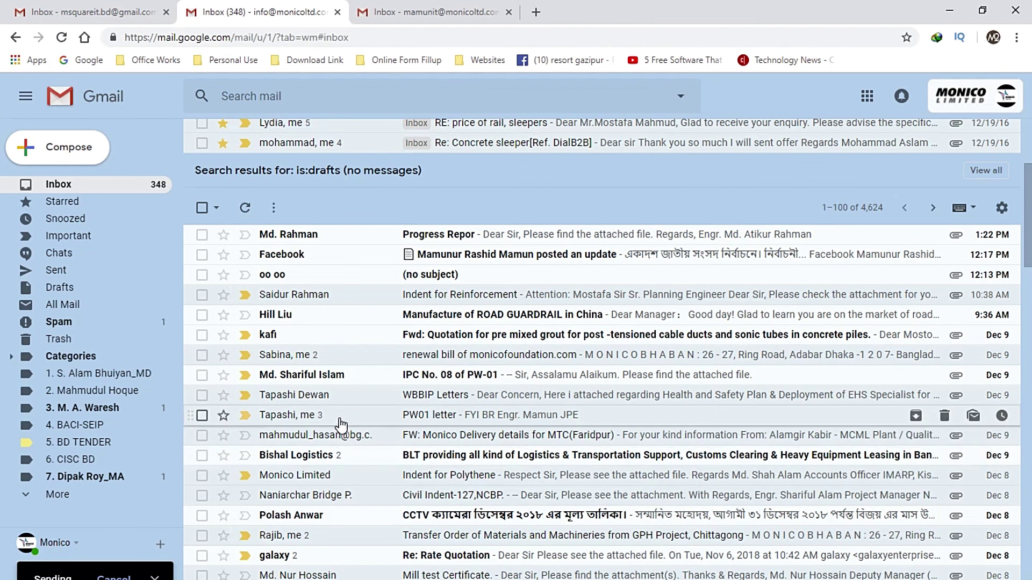
Step: Reload the personal Gmail inbox to look for the forwarded test email
{"action": "left_click", "coordinate": [112, 12]}
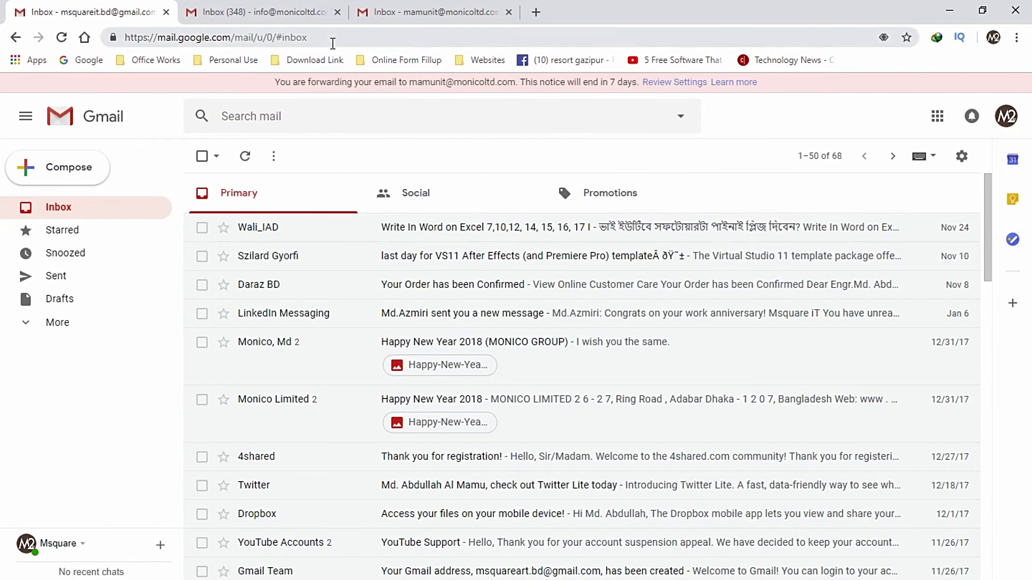
{"action": "left_click", "coordinate": [332, 43]}
{"action": "key", "text": "Return"}
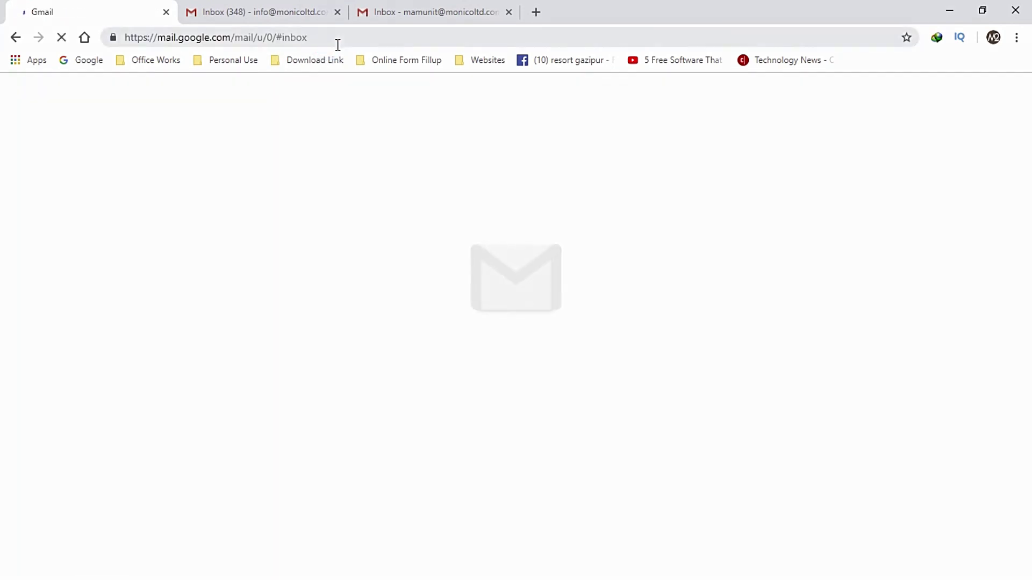